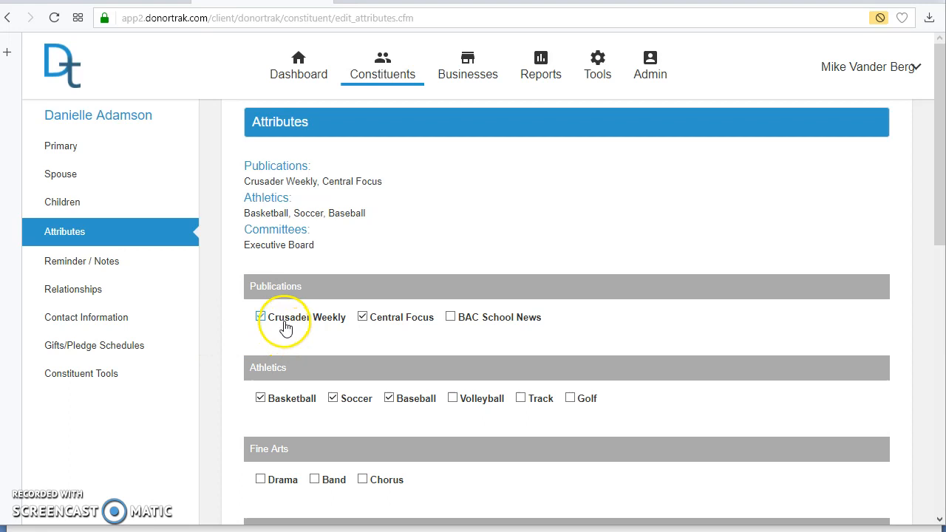
Step: Review the attribute categories and the attributes available in each on the constituent's Attributes page
{"action": "scroll", "coordinate": [542, 354], "scroll_direction": "down", "scroll_amount": 2}
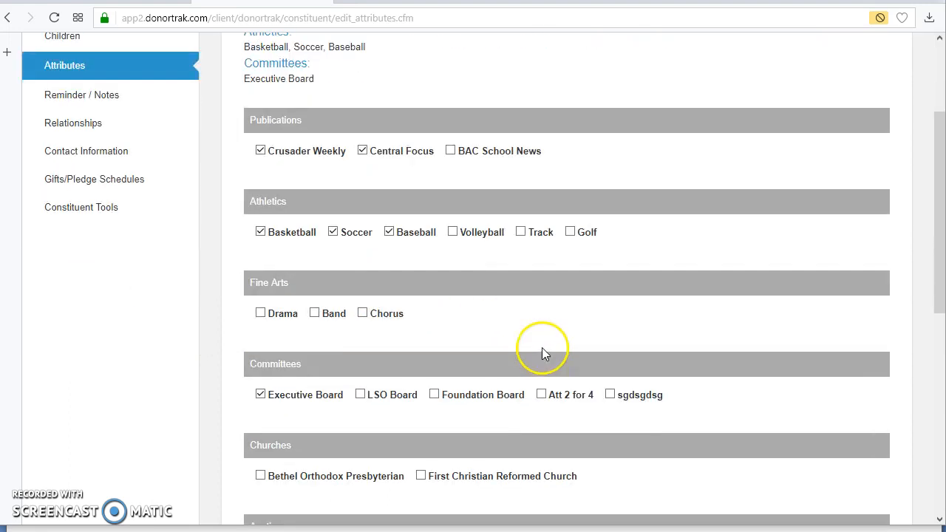
{"action": "scroll", "coordinate": [542, 347], "scroll_direction": "up", "scroll_amount": 2}
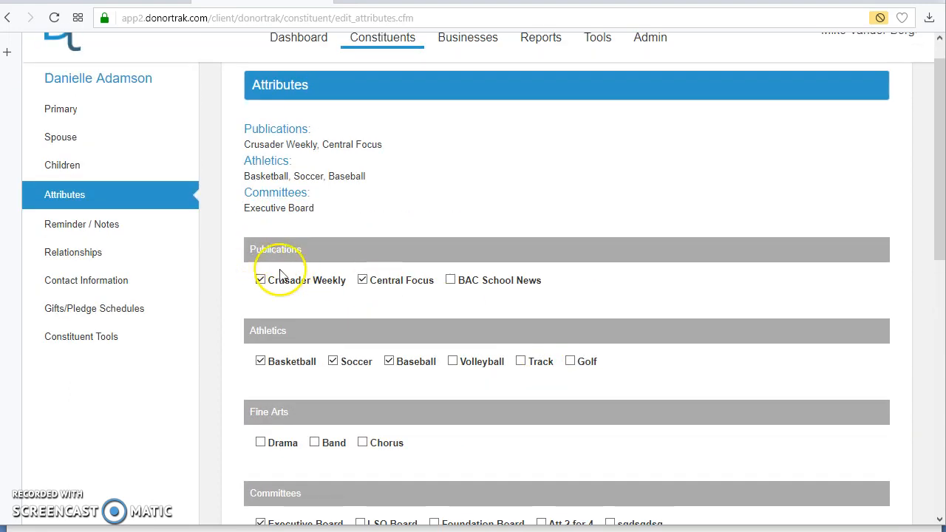
{"action": "scroll", "coordinate": [567, 299], "scroll_direction": "down", "scroll_amount": 6}
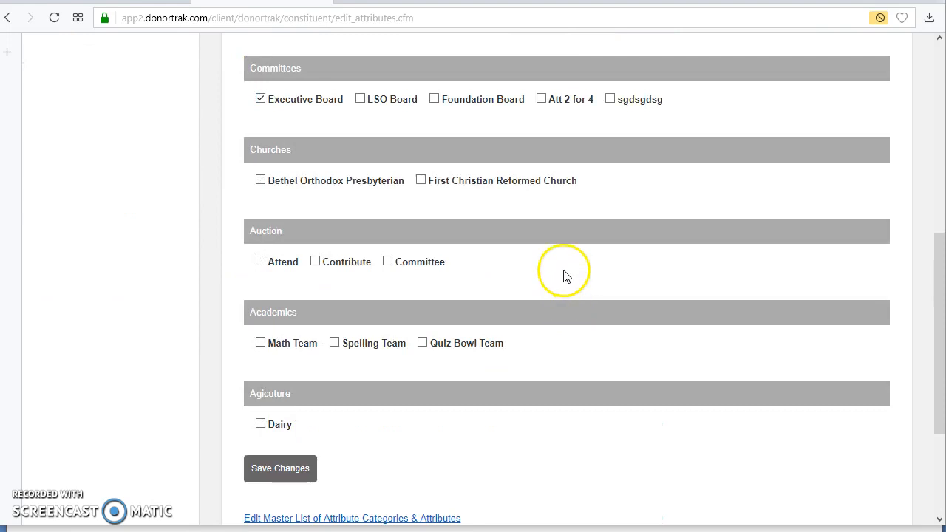
{"action": "scroll", "coordinate": [555, 292], "scroll_direction": "up", "scroll_amount": 1}
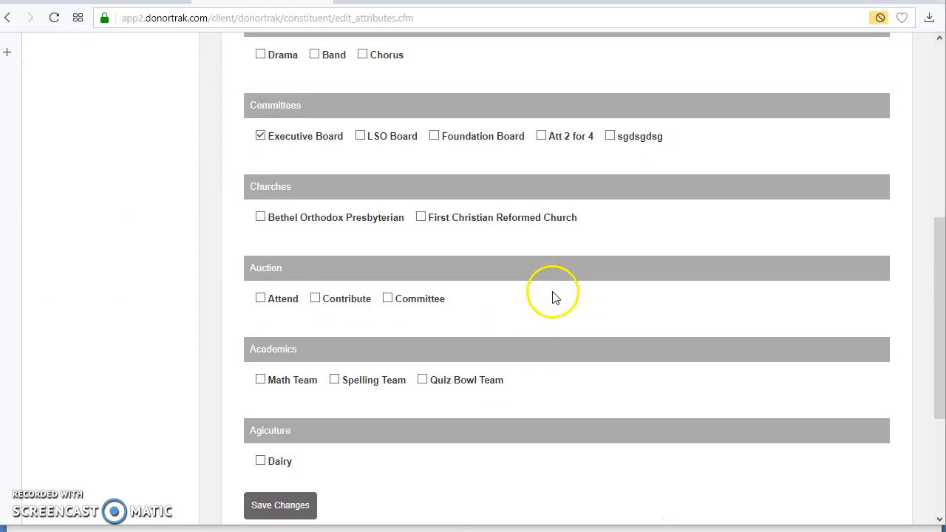
{"action": "scroll", "coordinate": [555, 297], "scroll_direction": "up", "scroll_amount": 4}
{"action": "scroll", "coordinate": [549, 296], "scroll_direction": "down", "scroll_amount": 4}
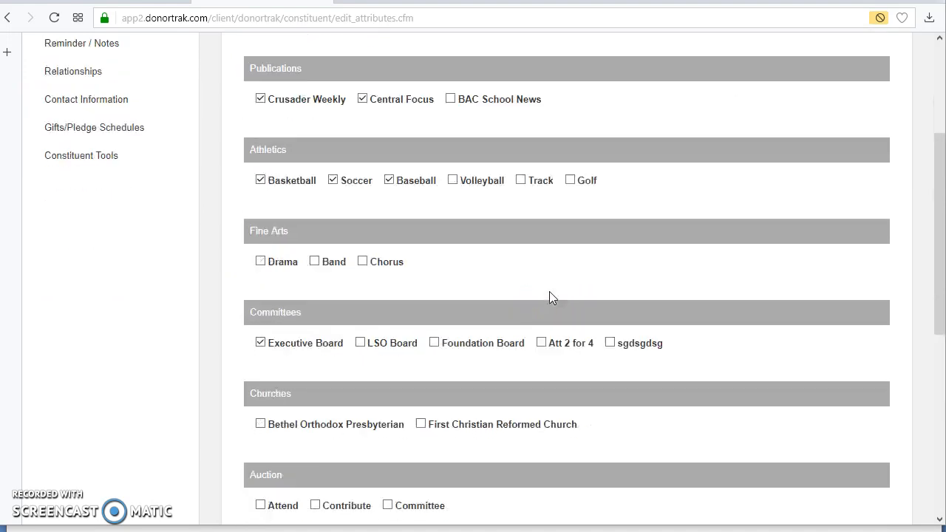
{"action": "left_click_drag", "start_coordinate": [241, 224], "coordinate": [308, 229]}
{"action": "left_click_drag", "start_coordinate": [303, 142], "coordinate": [337, 121]}
{"action": "scroll", "coordinate": [414, 194], "scroll_direction": "up", "scroll_amount": 3}
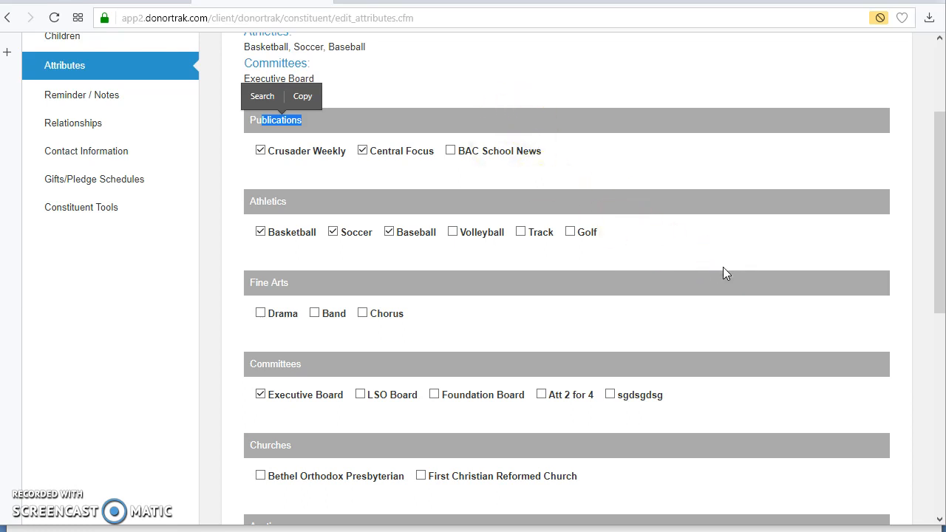
{"action": "scroll", "coordinate": [724, 266], "scroll_direction": "up", "scroll_amount": 1}
{"action": "scroll", "coordinate": [723, 266], "scroll_direction": "up", "scroll_amount": 2}
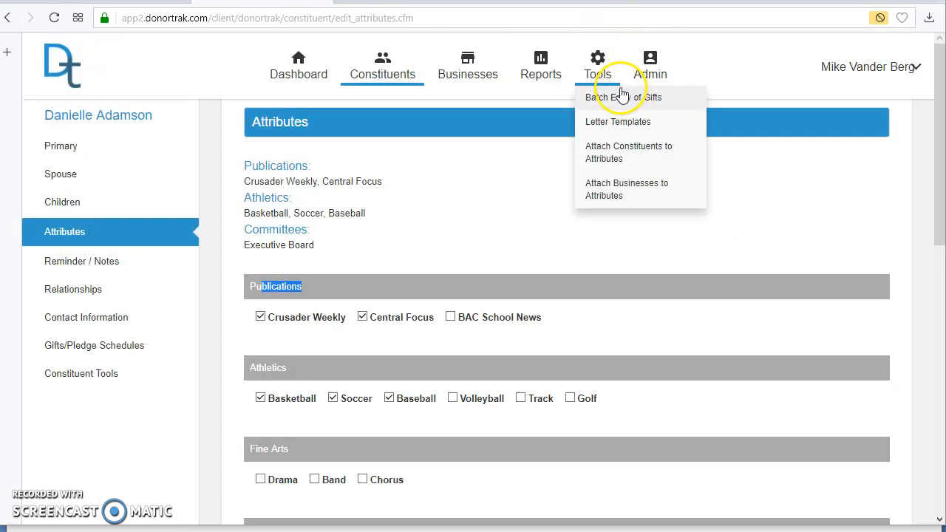
Step: Open the constituent attribute list and look over its existing categories
{"action": "mouse_move", "coordinate": [652, 78]}
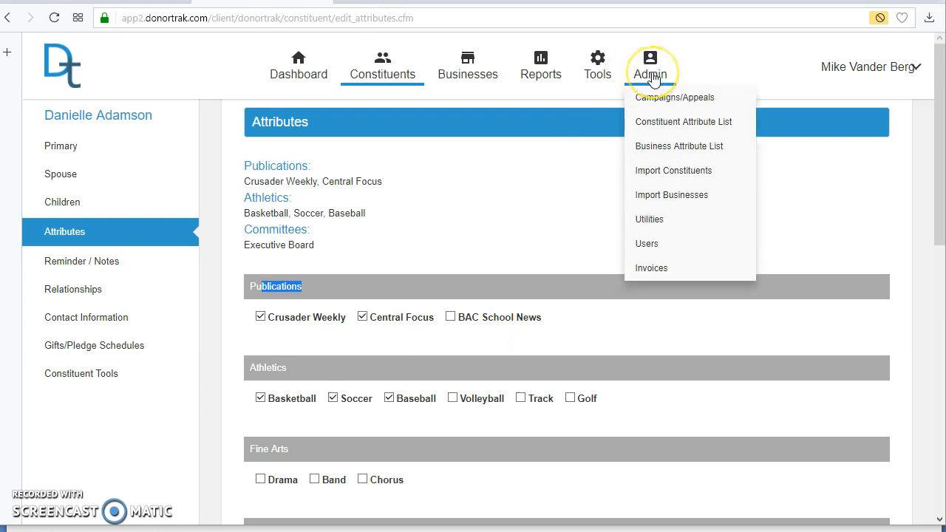
{"action": "left_click", "coordinate": [668, 133]}
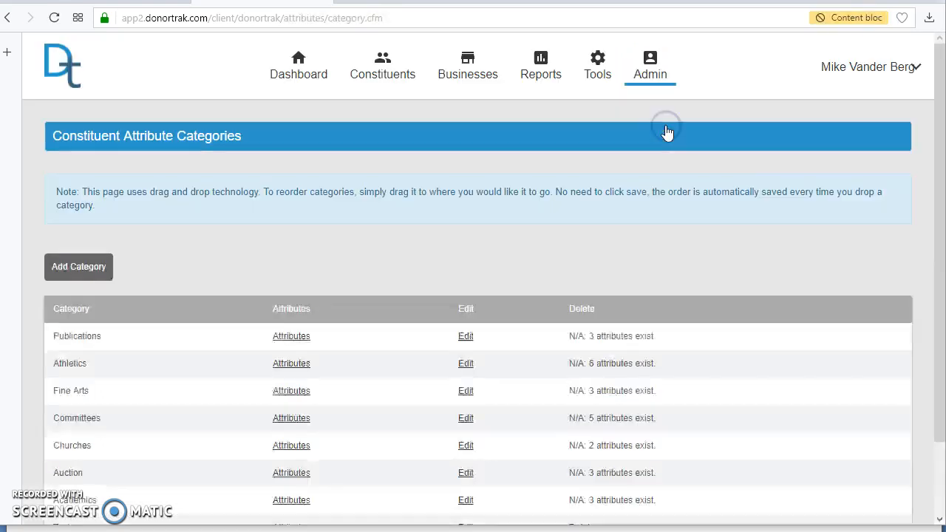
{"action": "scroll", "coordinate": [285, 297], "scroll_direction": "down", "scroll_amount": 3}
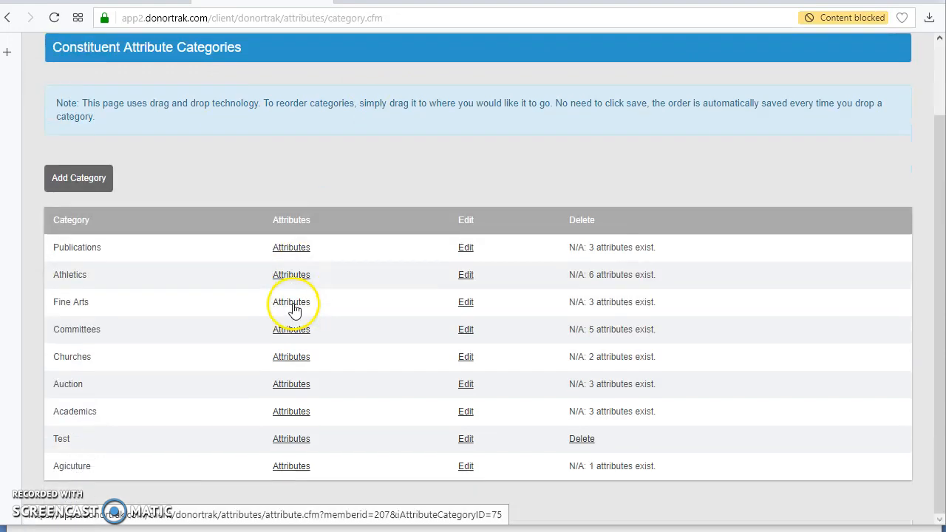
{"action": "scroll", "coordinate": [289, 306], "scroll_direction": "up", "scroll_amount": 3}
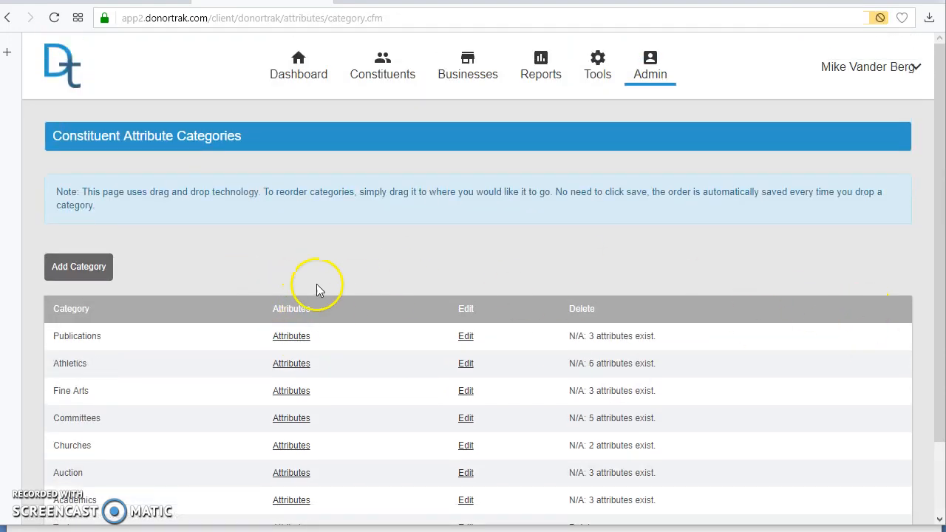
Step: Add an attribute category named "Type of Supporter" and move it directly below Publications
{"action": "left_click", "coordinate": [83, 274]}
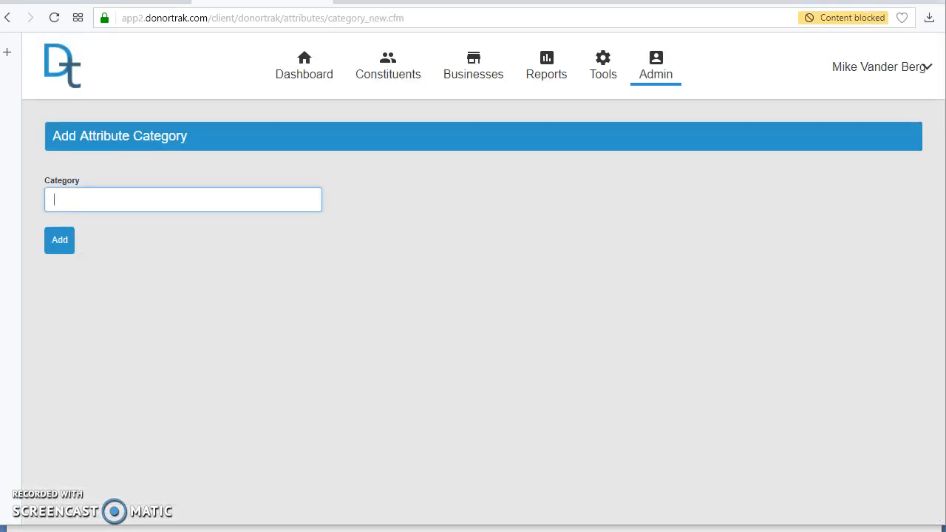
{"action": "left_click", "coordinate": [102, 205]}
{"action": "type", "text": "Type"}
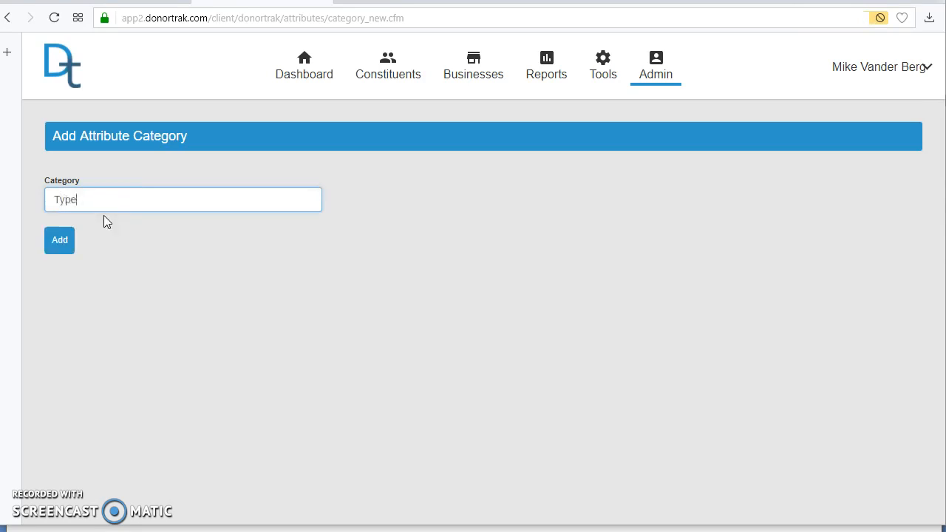
{"action": "type", "text": " of Supporter"}
{"action": "left_click", "coordinate": [60, 242]}
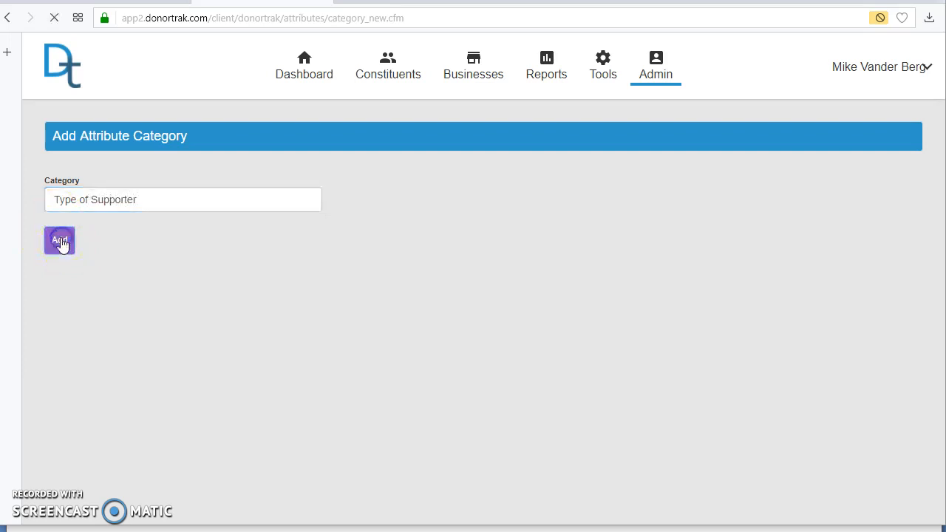
{"action": "scroll", "coordinate": [284, 289], "scroll_direction": "down", "scroll_amount": 3}
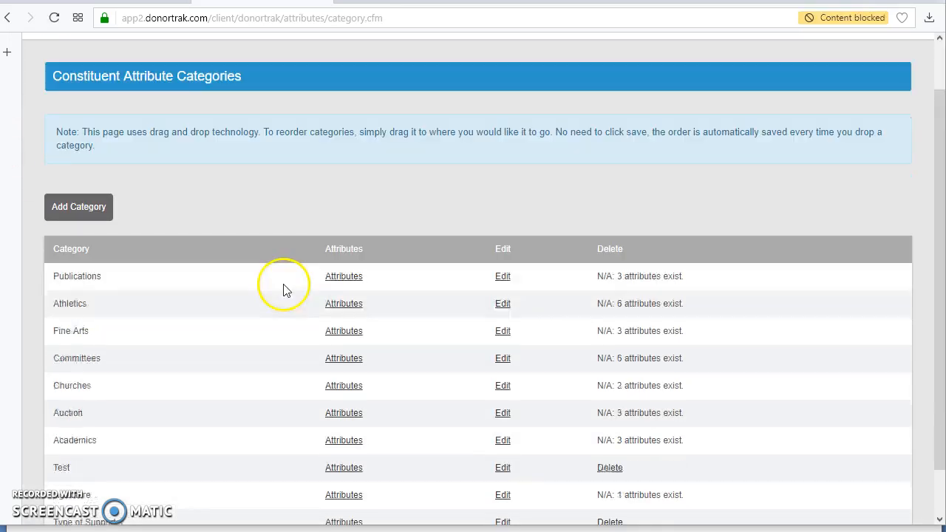
{"action": "left_click_drag", "start_coordinate": [81, 466], "coordinate": [88, 244]}
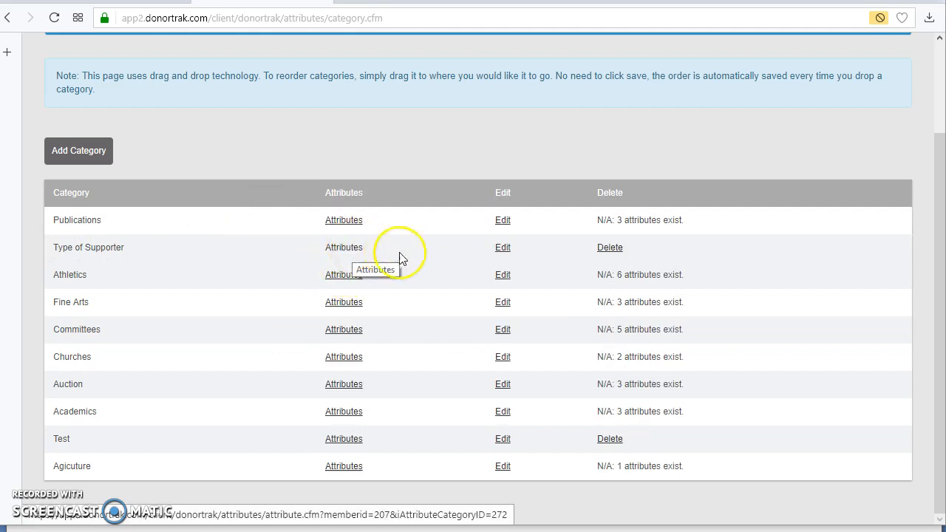
Step: Add the attribute "Parent" to the Type of Supporter category
{"action": "left_click", "coordinate": [342, 251]}
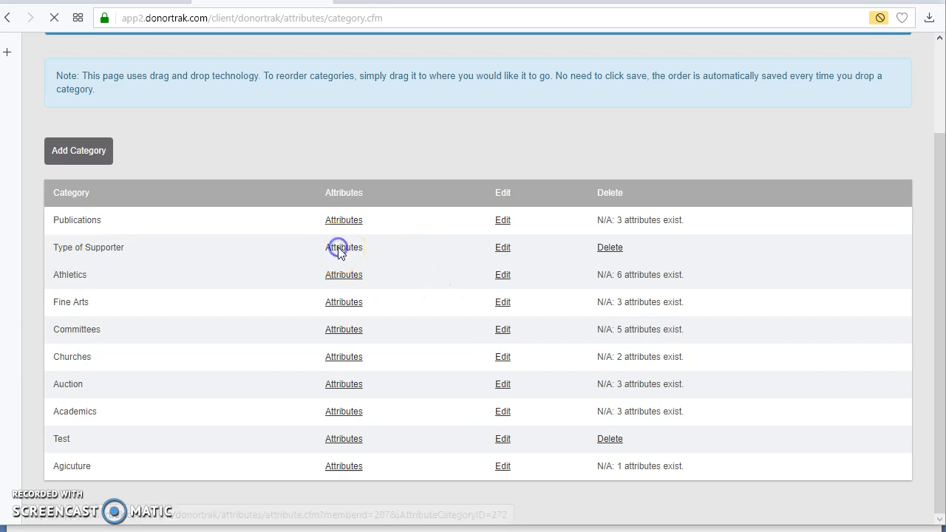
{"action": "left_click", "coordinate": [96, 266]}
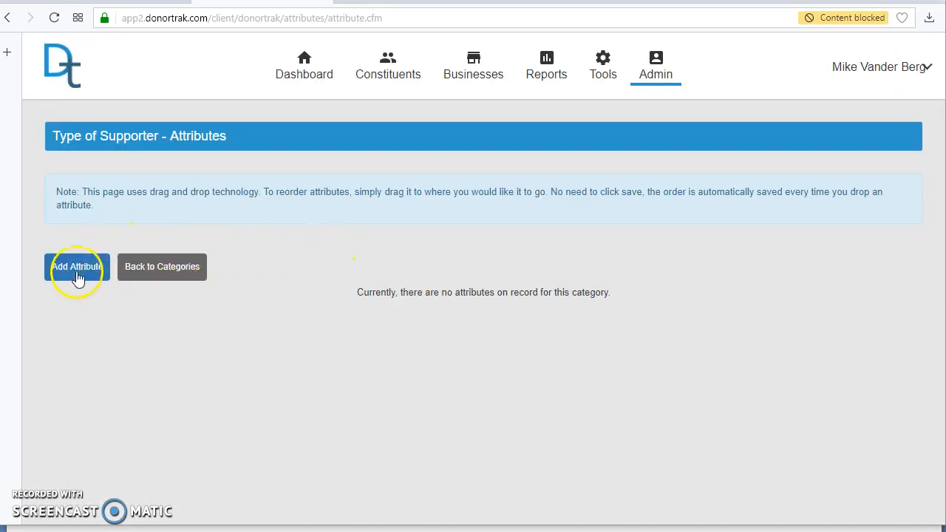
{"action": "type", "text": "Pa"}
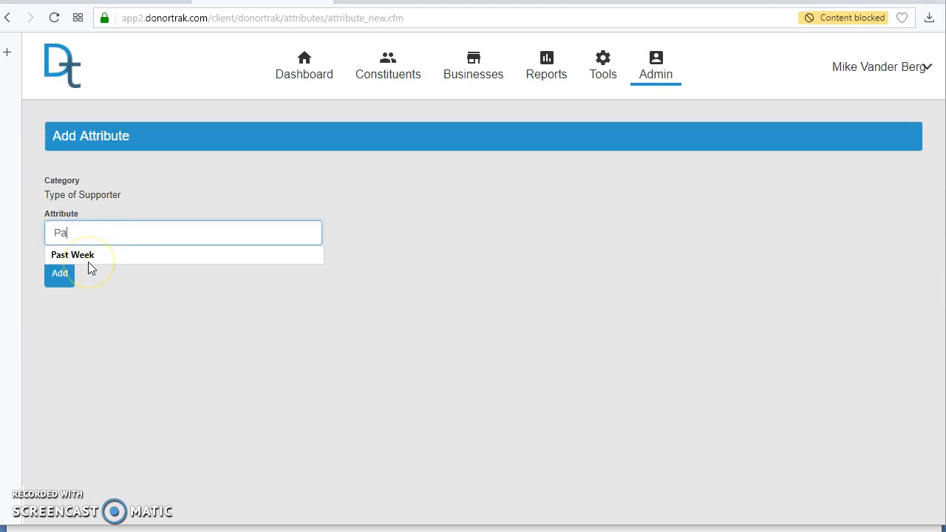
{"action": "type", "text": "rent"}
{"action": "key", "text": "Return"}
Step: Add the attribute "Grandparent" to the Type of Supporter category
{"action": "left_click", "coordinate": [82, 268]}
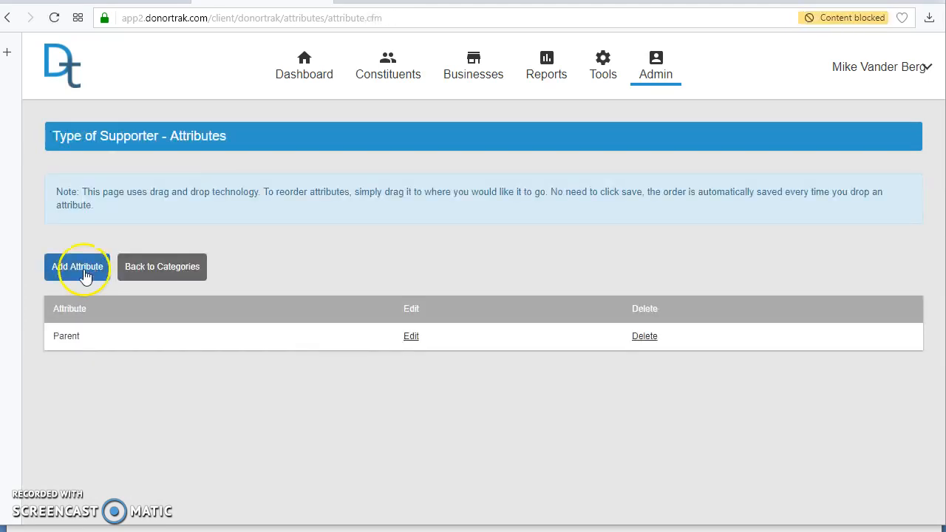
{"action": "type", "text": "Grand P"}
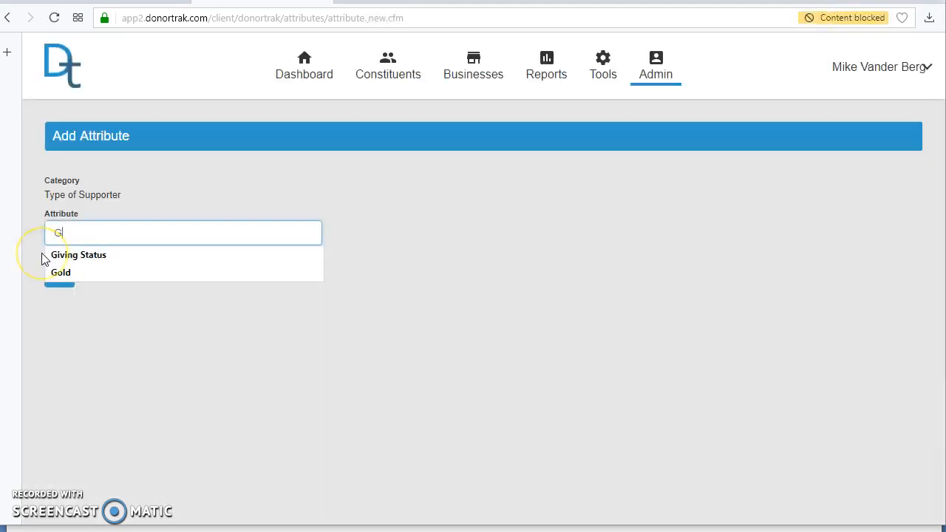
{"action": "key", "text": "BackSpace"}
{"action": "key", "text": "BackSpace"}
{"action": "type", "text": "parent"}
{"action": "key", "text": "Return"}
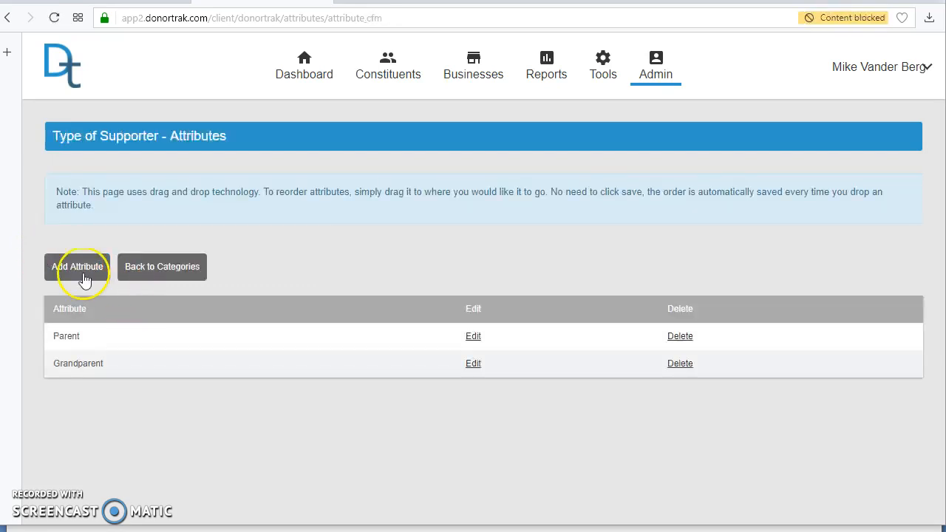
Step: Add the attribute "Other Relative" to the Type of Supporter category
{"action": "left_click", "coordinate": [72, 269]}
{"action": "type", "text": "Other Relative"}
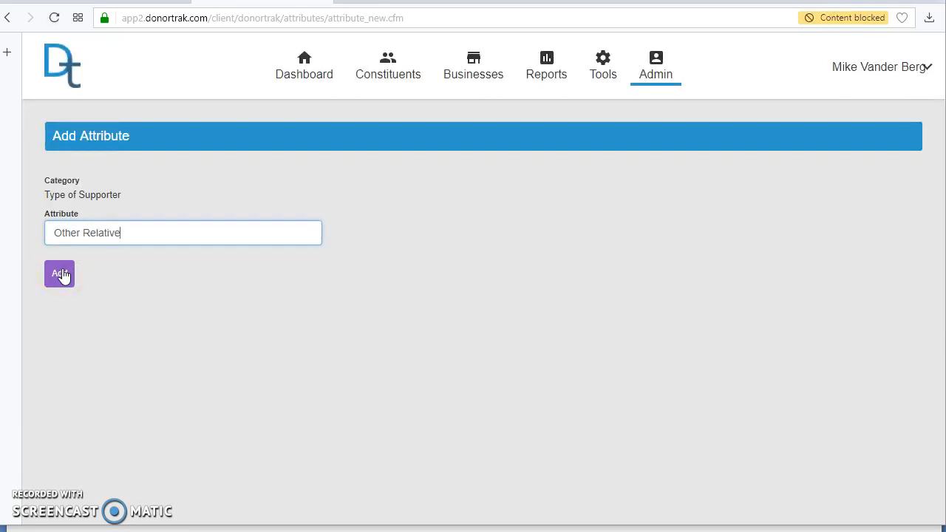
{"action": "left_click", "coordinate": [62, 275]}
Step: Add the attribute "Friend of ABC" to the Type of Supporter category
{"action": "left_click", "coordinate": [74, 274]}
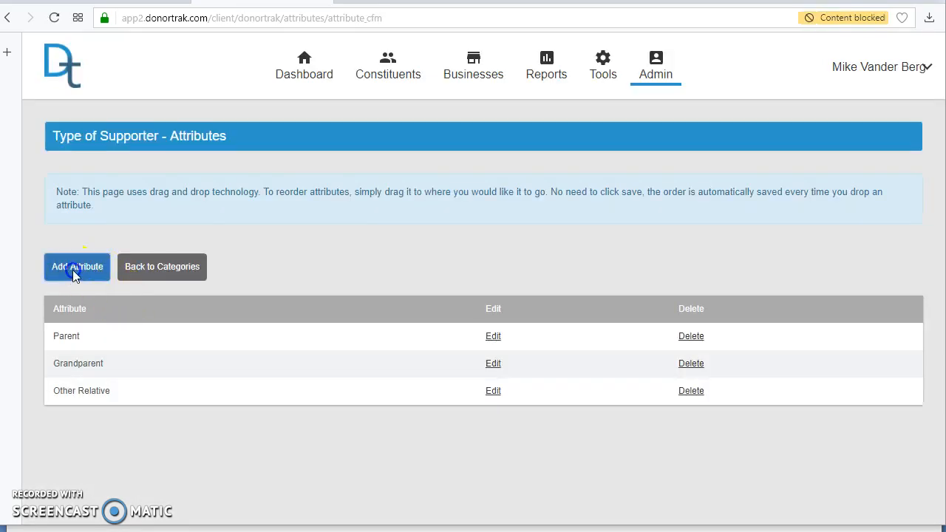
{"action": "type", "text": "Frie"}
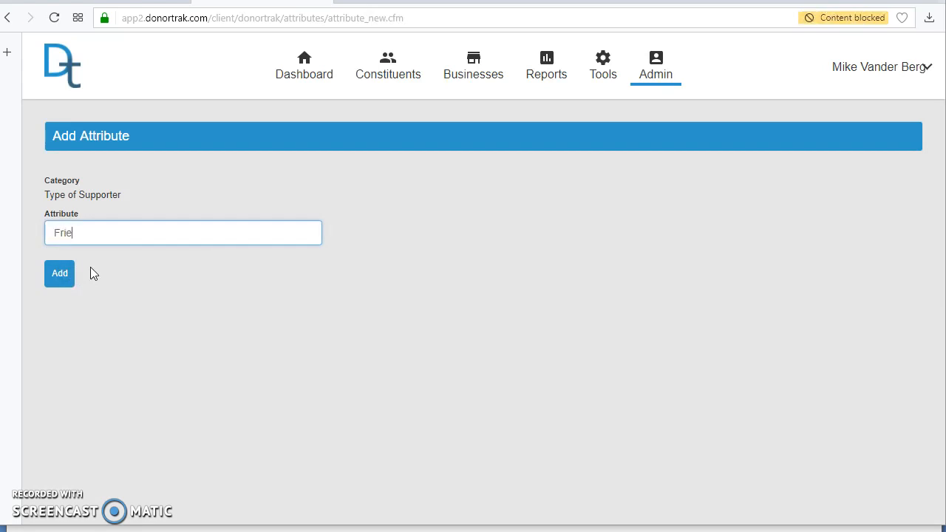
{"action": "type", "text": "nd of ABC"}
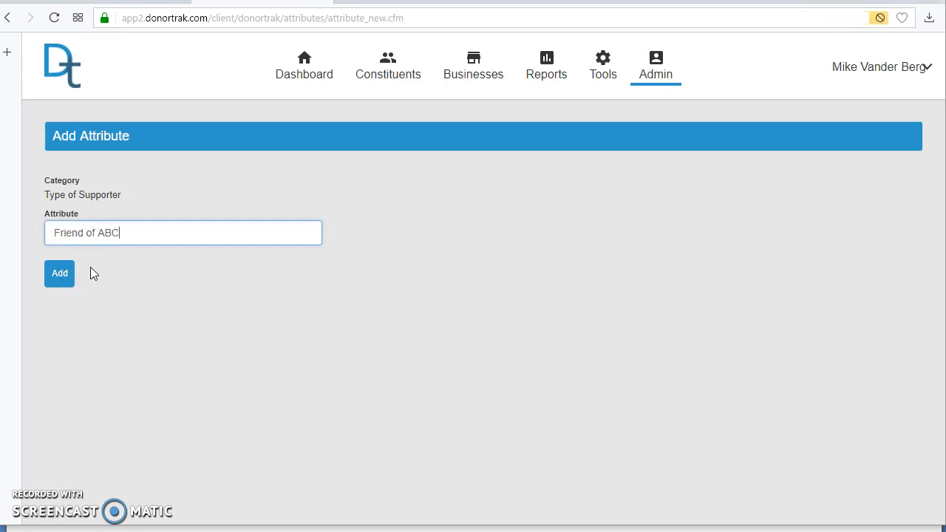
{"action": "left_click", "coordinate": [58, 273]}
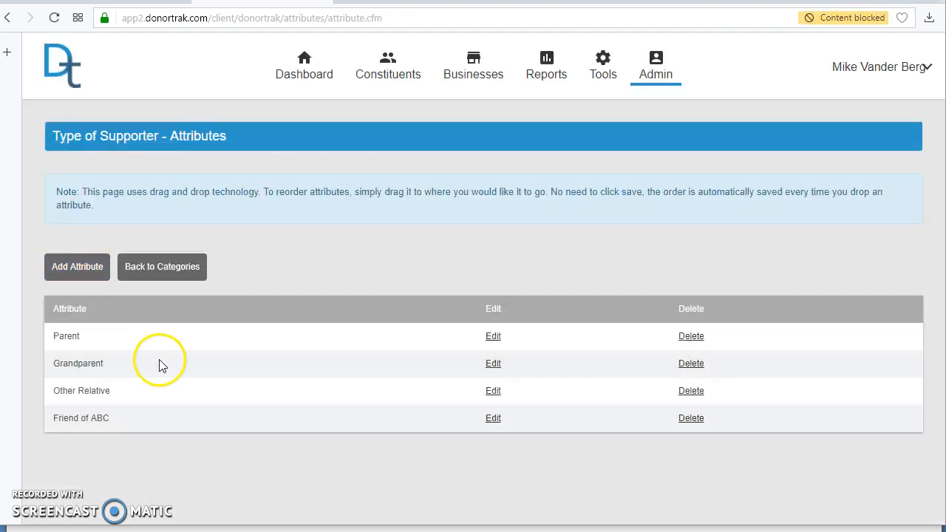
{"action": "mouse_move", "coordinate": [72, 393]}
{"action": "left_mouse_down"}
{"action": "mouse_move", "coordinate": [76, 354]}
{"action": "mouse_move", "coordinate": [59, 392]}
{"action": "left_mouse_up"}
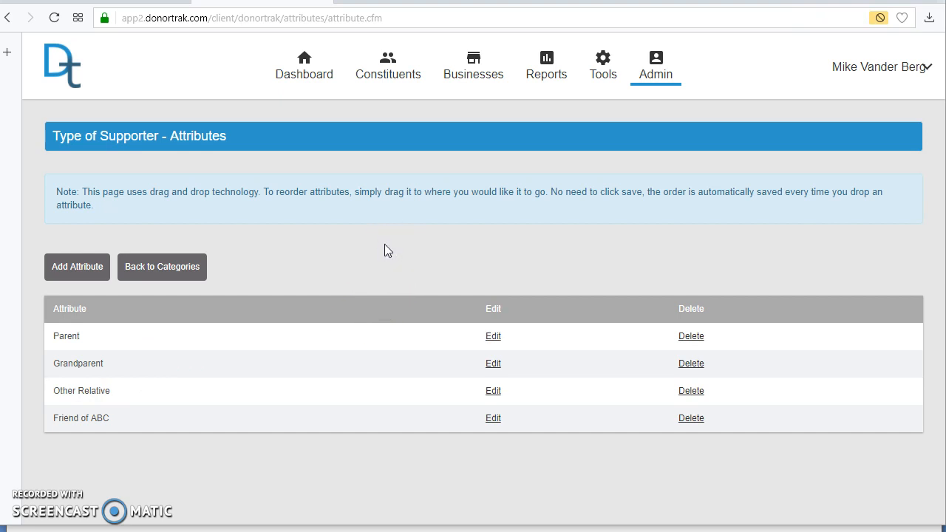
Step: Assign the Other Relative supporter type to the first constituent in the constituents list and save the changes
{"action": "left_click", "coordinate": [384, 80]}
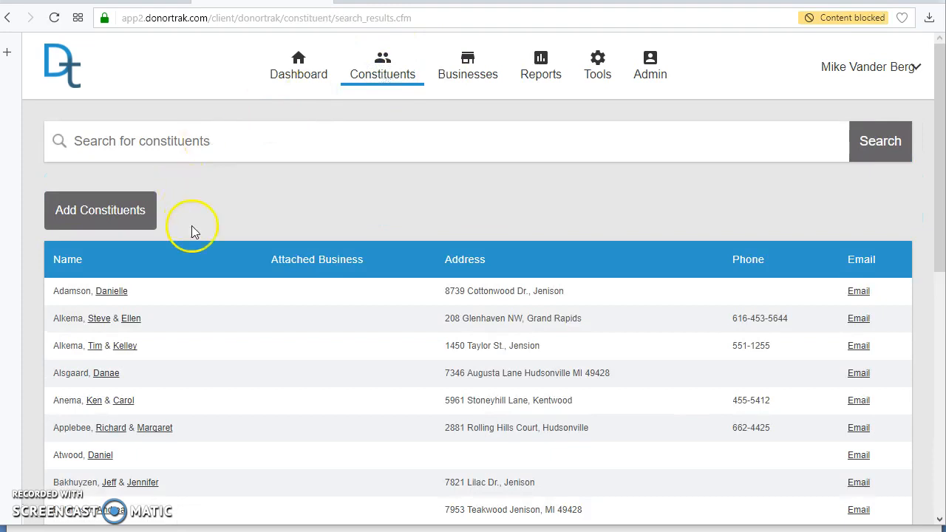
{"action": "left_click", "coordinate": [112, 293]}
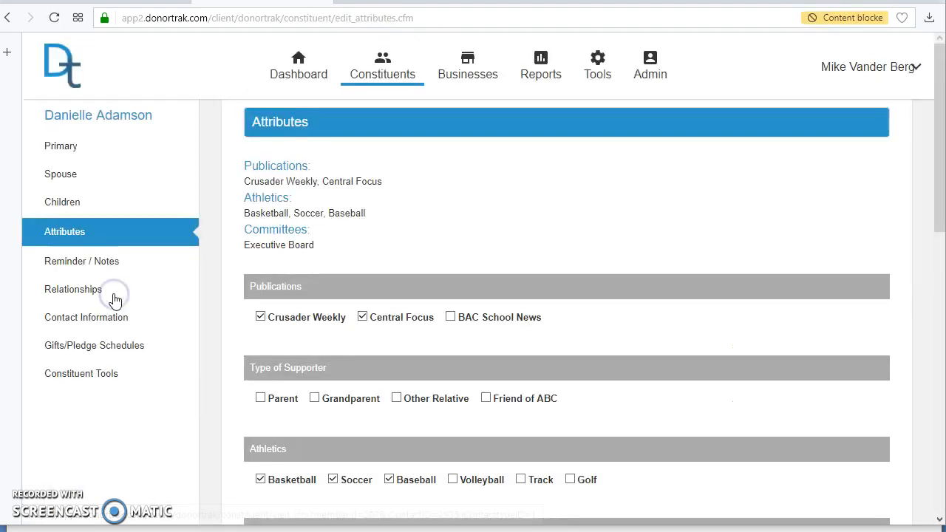
{"action": "scroll", "coordinate": [687, 219], "scroll_direction": "down", "scroll_amount": 1}
{"action": "scroll", "coordinate": [687, 220], "scroll_direction": "up", "scroll_amount": 1}
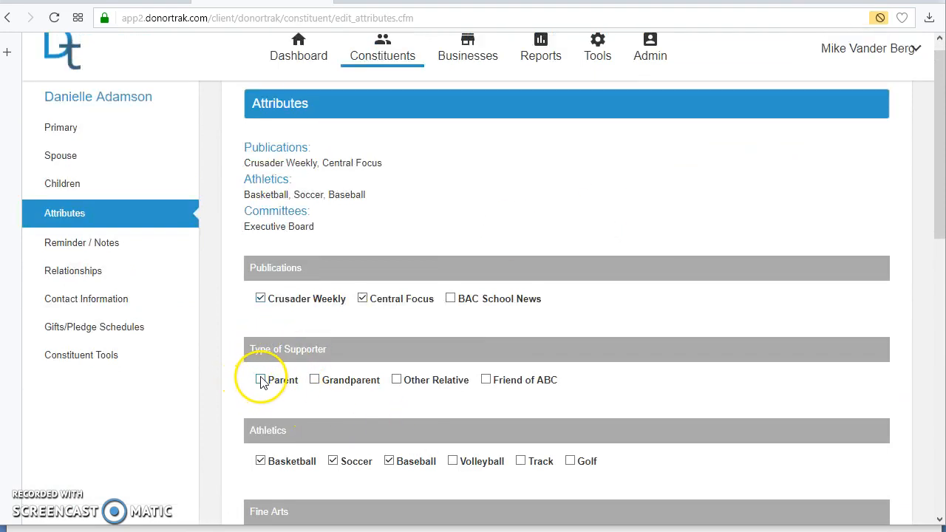
{"action": "left_click", "coordinate": [396, 380]}
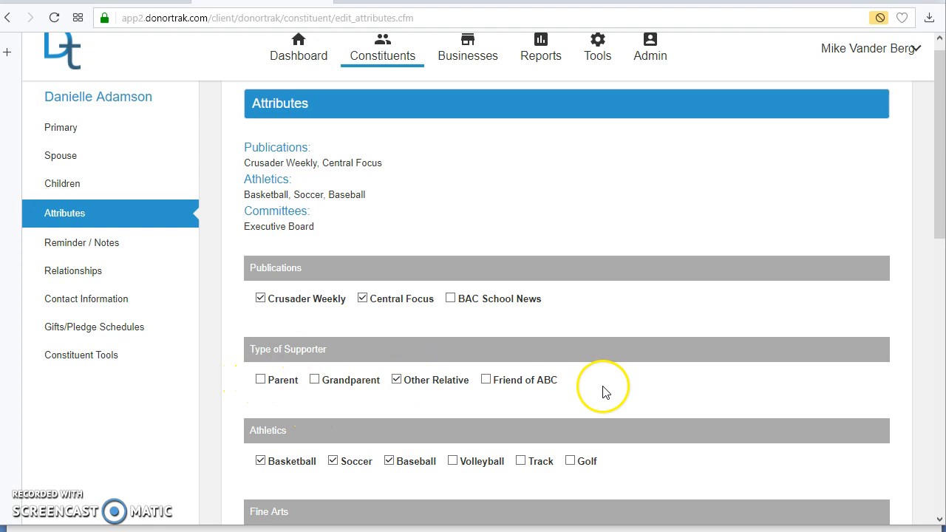
{"action": "scroll", "coordinate": [468, 389], "scroll_direction": "down", "scroll_amount": 15}
{"action": "left_click", "coordinate": [264, 336]}
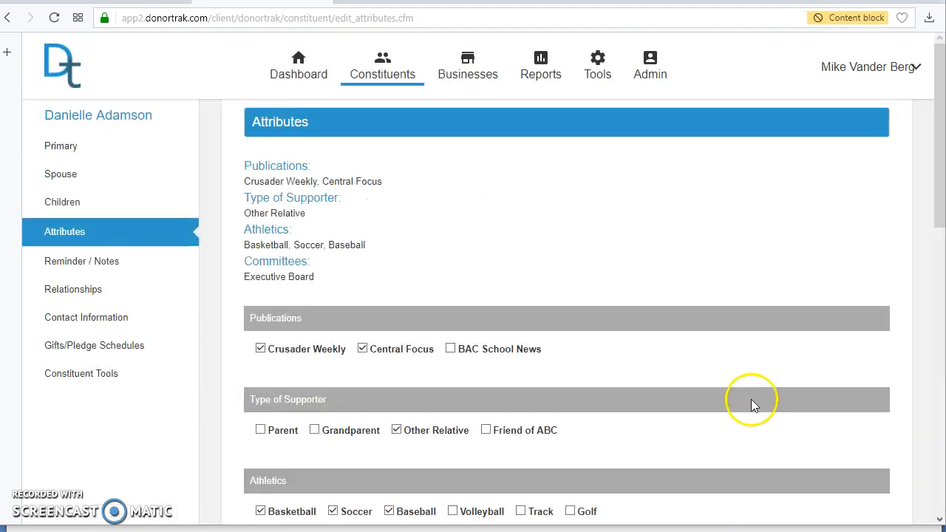
{"action": "left_click_drag", "start_coordinate": [245, 201], "coordinate": [296, 213]}
Step: Delete the Test category from the constituent attribute categories and confirm the deletion
{"action": "mouse_move", "coordinate": [650, 62]}
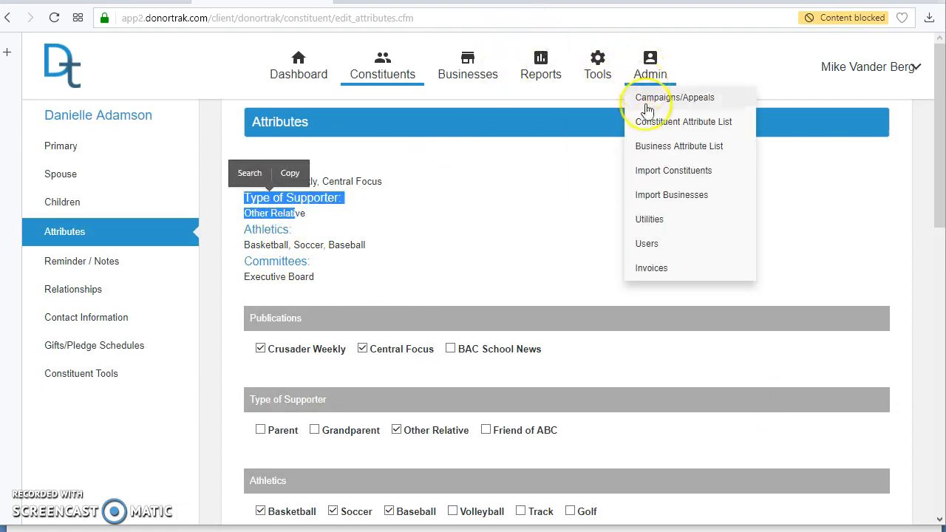
{"action": "left_click", "coordinate": [662, 124]}
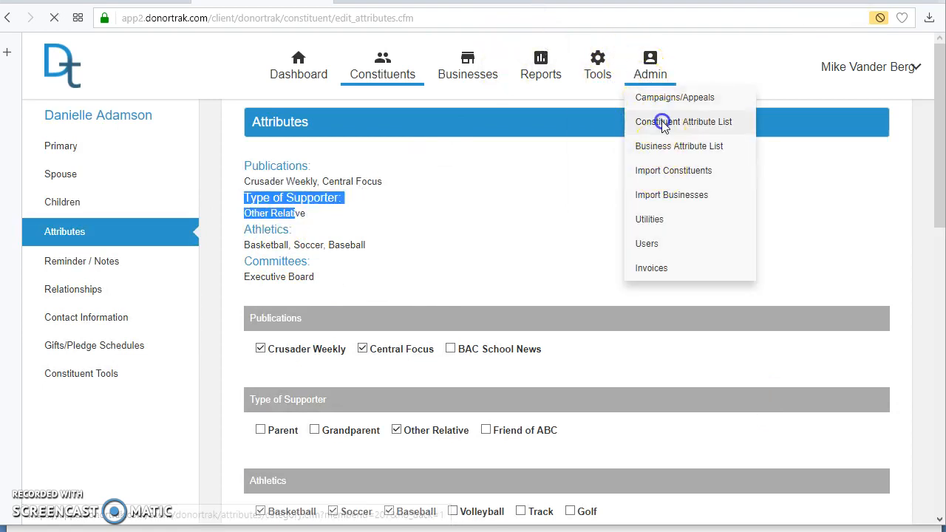
{"action": "scroll", "coordinate": [454, 207], "scroll_direction": "down", "scroll_amount": 3}
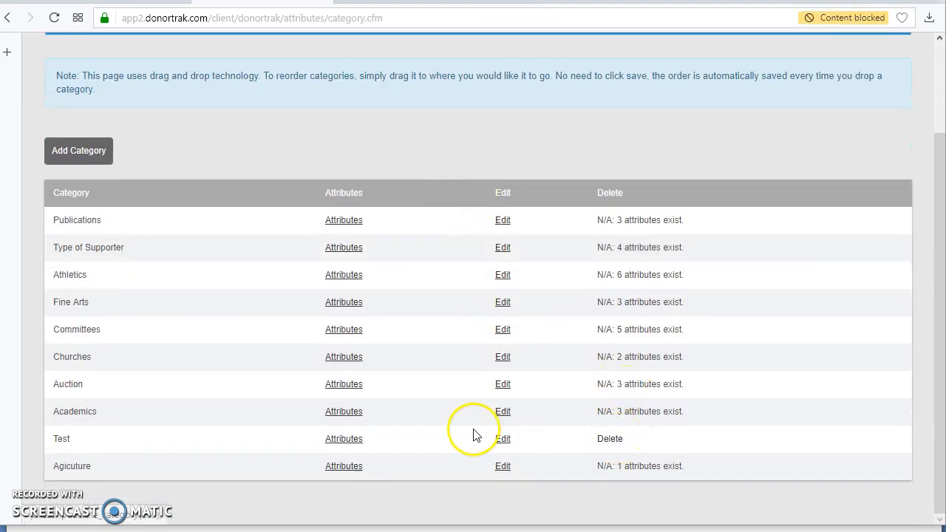
{"action": "left_click", "coordinate": [611, 443]}
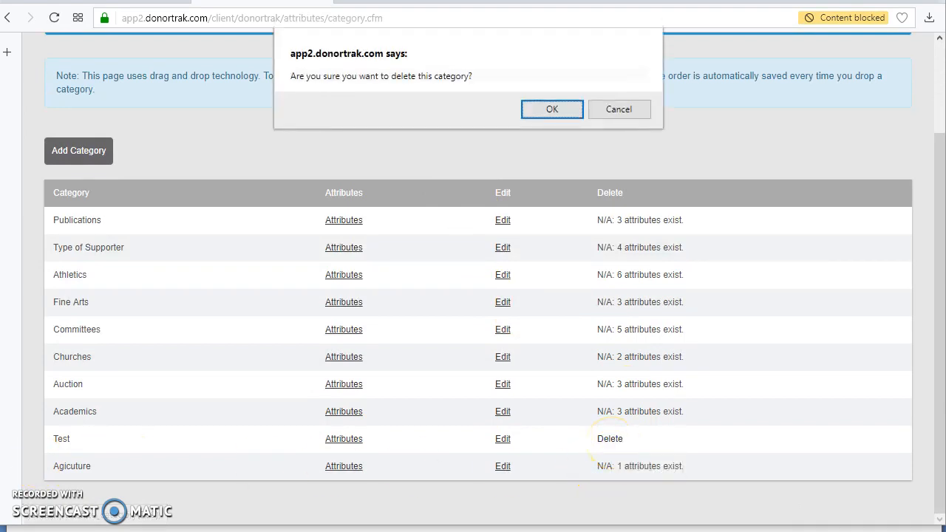
{"action": "left_click", "coordinate": [553, 112]}
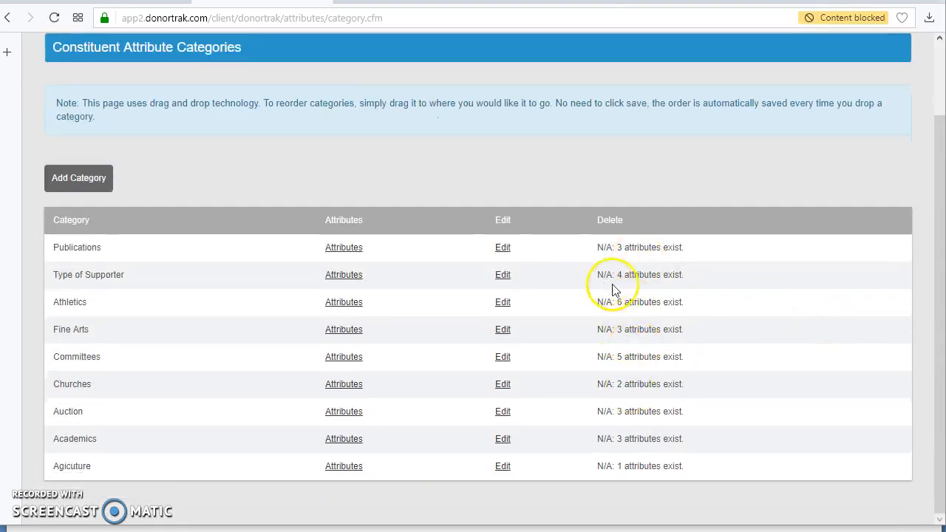
Step: Delete the Parent, Grandparent, Other Relative and Friend of ABC attributes from the Type of Supporter category
{"action": "left_click", "coordinate": [342, 275]}
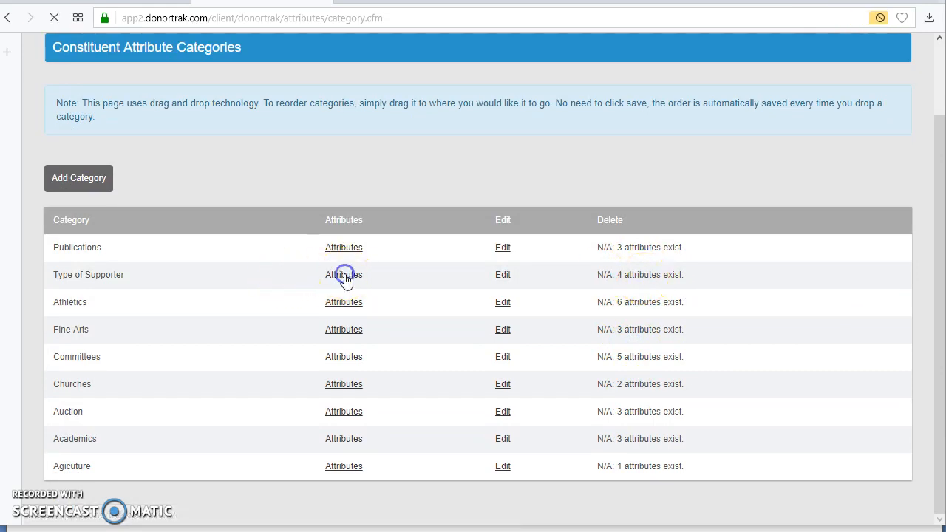
{"action": "left_click", "coordinate": [690, 338]}
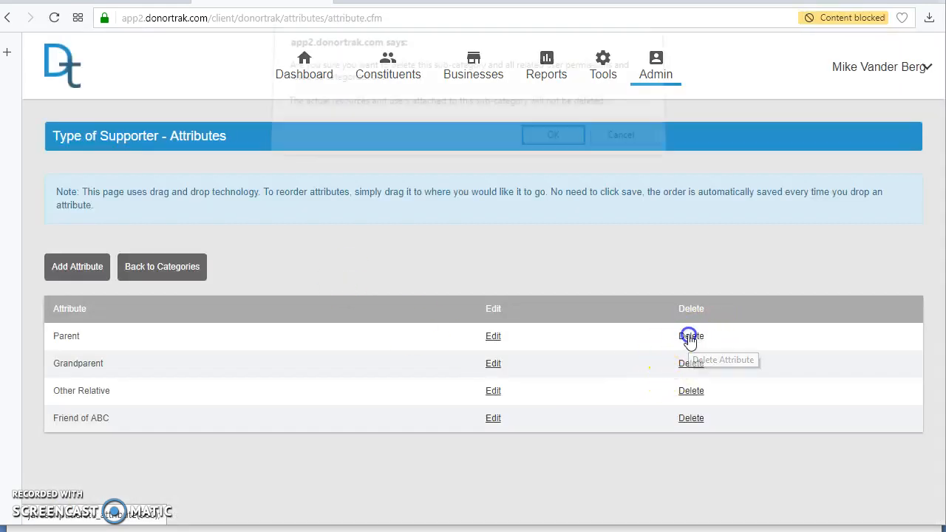
{"action": "key", "text": "Return"}
{"action": "left_click", "coordinate": [690, 337]}
{"action": "key", "text": "Return"}
{"action": "left_click", "coordinate": [691, 337]}
{"action": "key", "text": "Return"}
{"action": "left_click", "coordinate": [691, 337]}
{"action": "key", "text": "Return"}
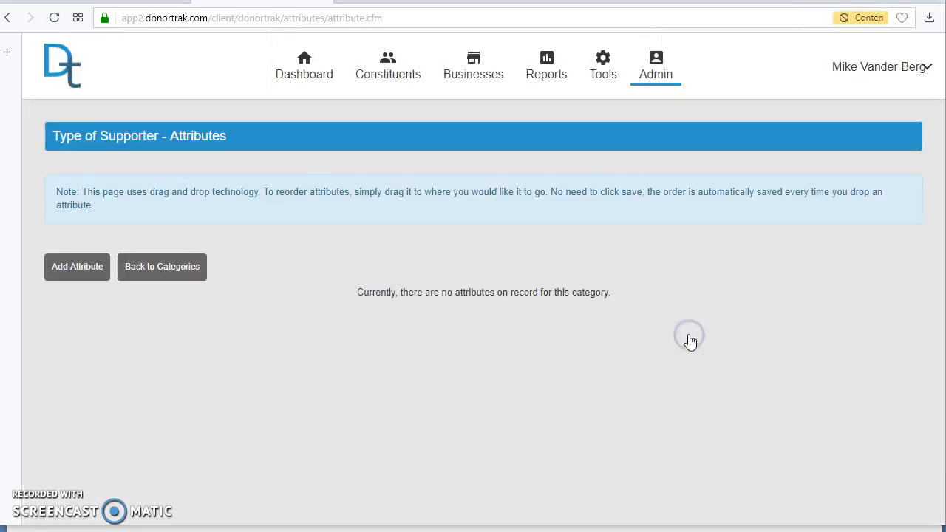
Step: Return to the constituent attribute categories and delete the Type of Supporter category
{"action": "left_click", "coordinate": [166, 273]}
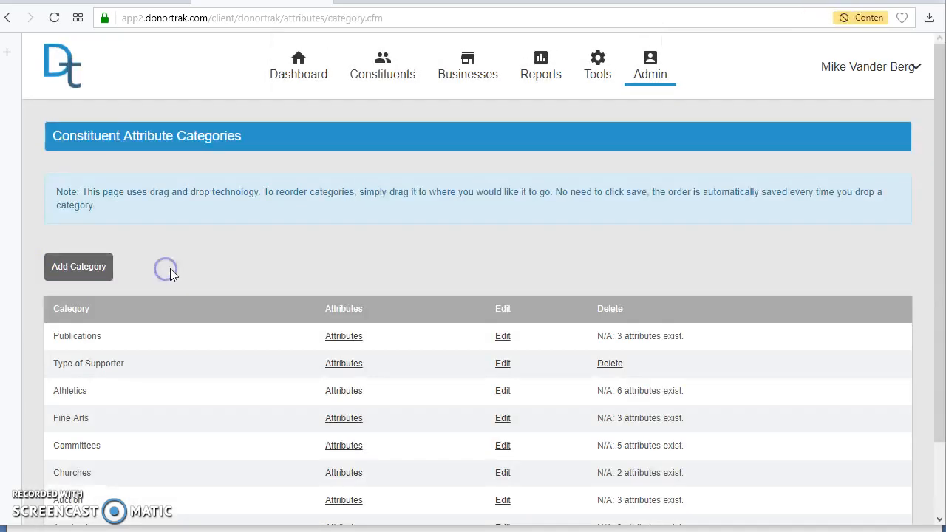
{"action": "left_click", "coordinate": [606, 366]}
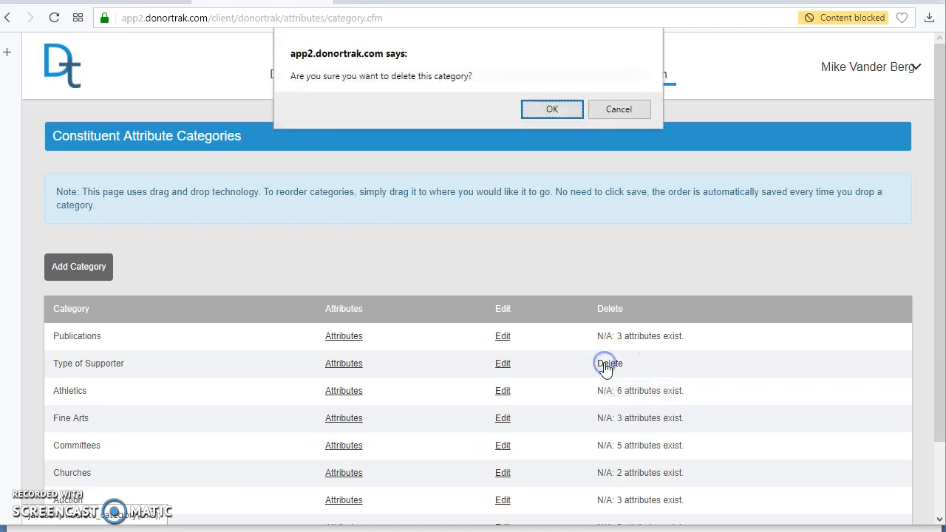
{"action": "left_click", "coordinate": [544, 114]}
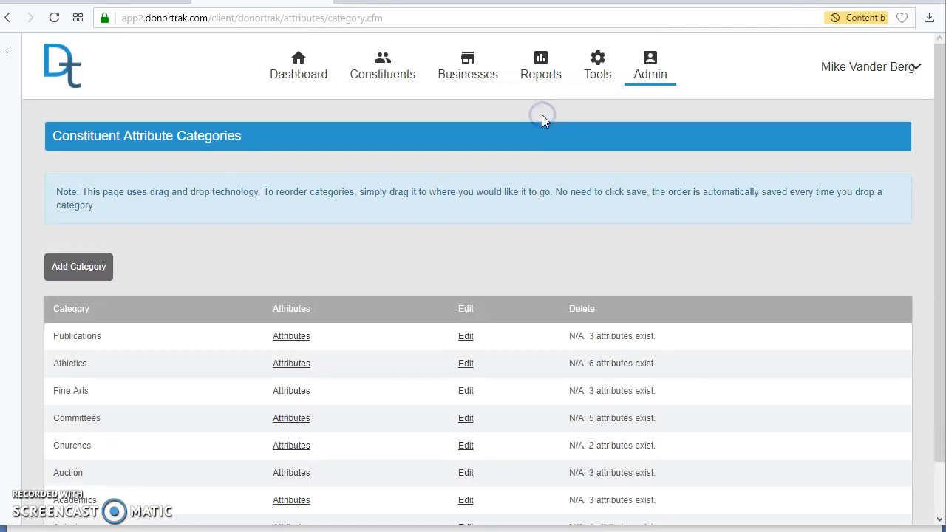
{"action": "scroll", "coordinate": [867, 360], "scroll_direction": "down", "scroll_amount": 1}
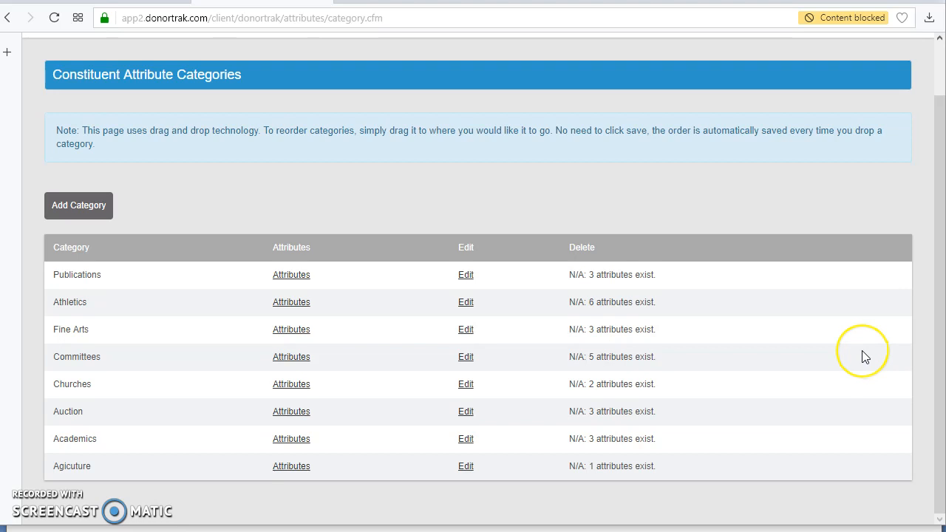
{"action": "scroll", "coordinate": [865, 357], "scroll_direction": "up", "scroll_amount": 1}
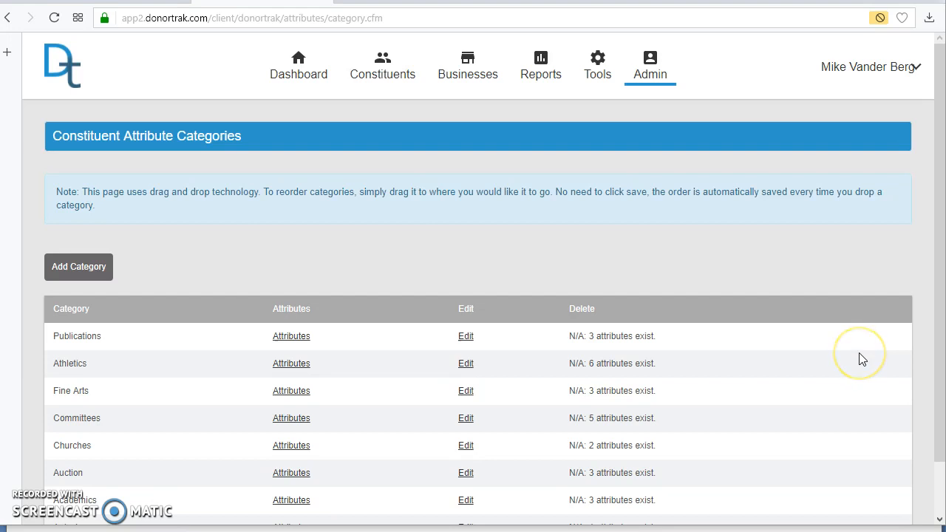
Step: Go to the business attribute categories and open the attributes of the Giving Status category
{"action": "left_click", "coordinate": [640, 70]}
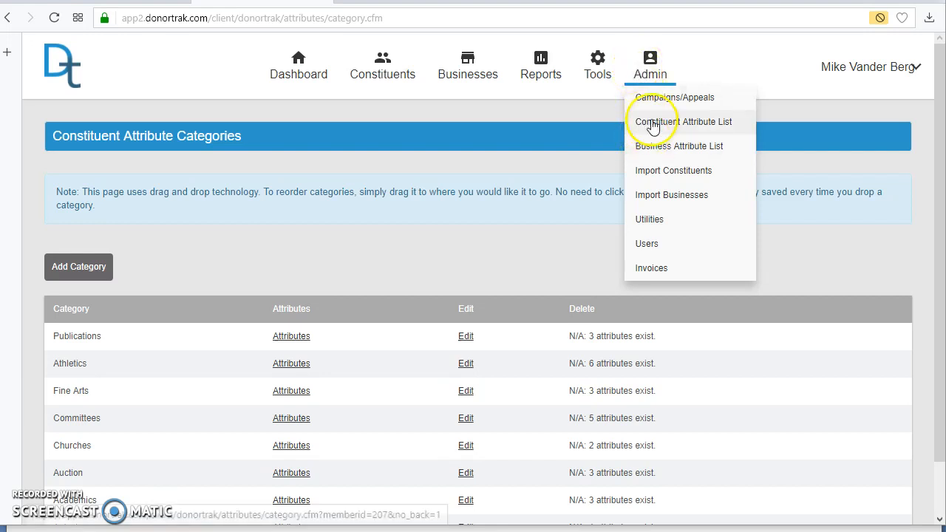
{"action": "left_click", "coordinate": [654, 148]}
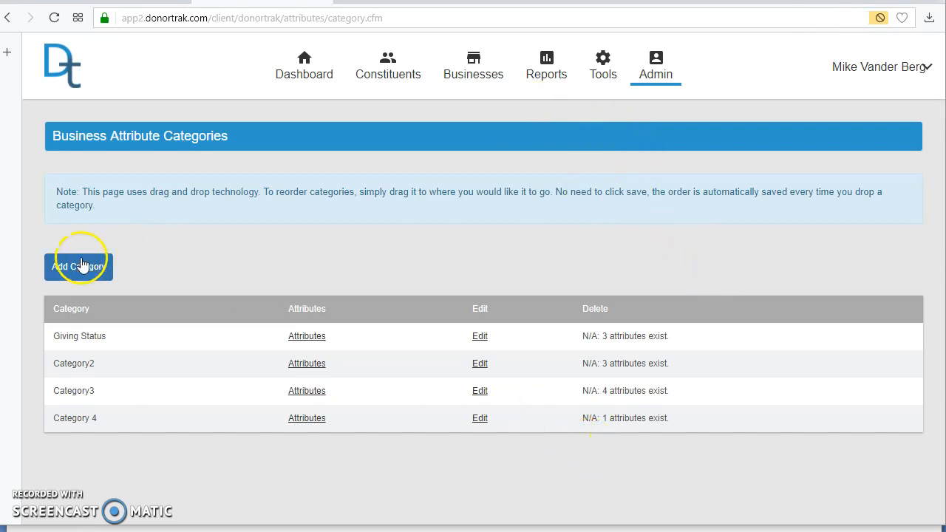
{"action": "left_click", "coordinate": [312, 341]}
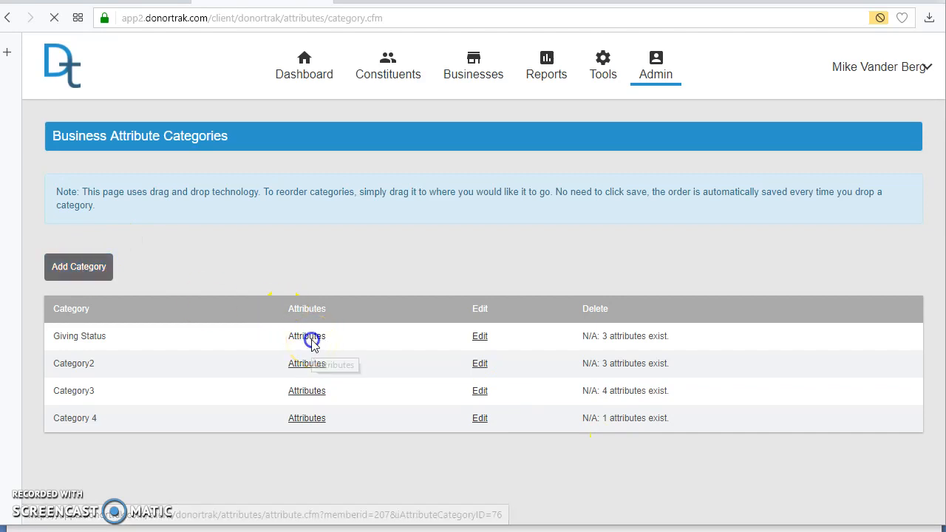
Step: Open the ABC Company business record and review the attribute categories available for it
{"action": "left_click", "coordinate": [477, 69]}
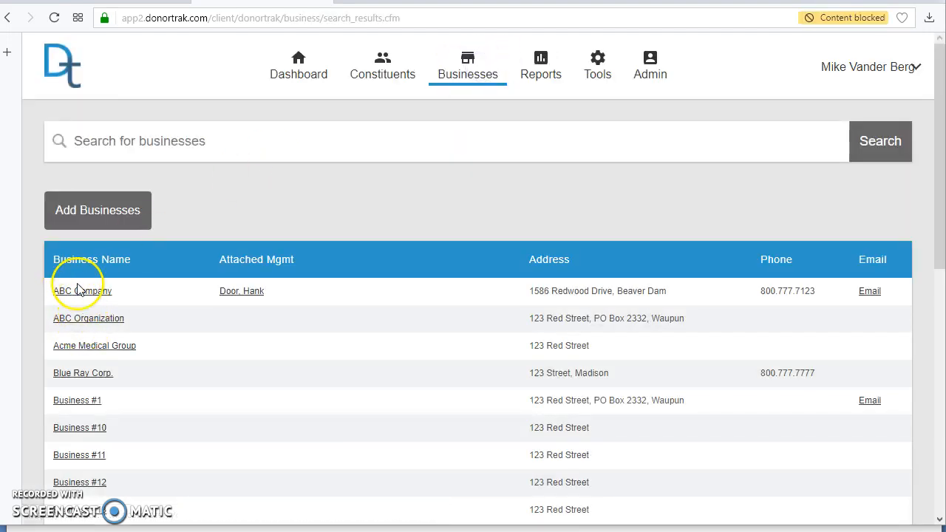
{"action": "left_click", "coordinate": [71, 291]}
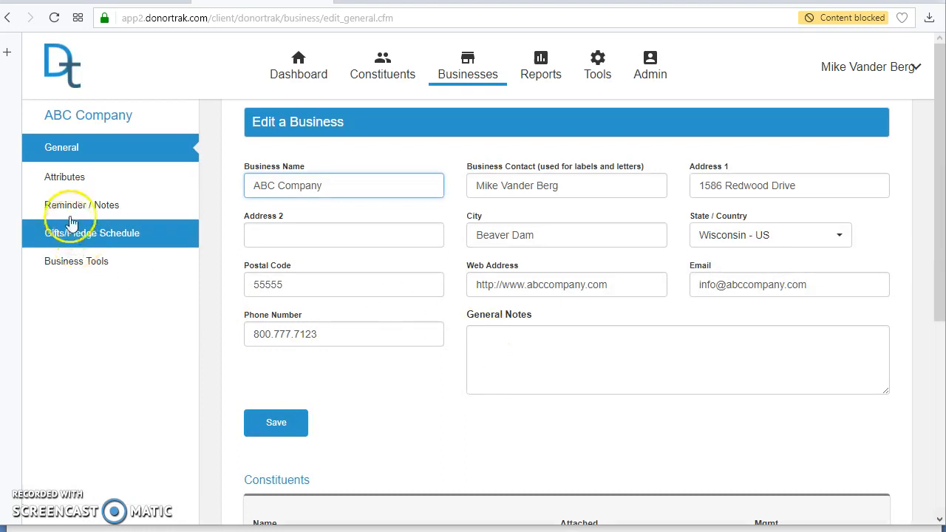
{"action": "left_click", "coordinate": [73, 178]}
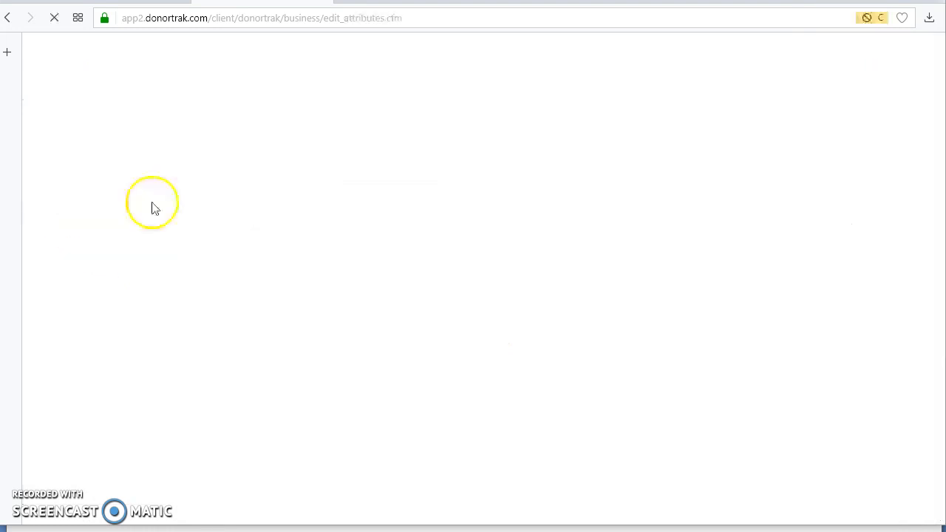
{"action": "scroll", "coordinate": [299, 295], "scroll_direction": "down", "scroll_amount": 2}
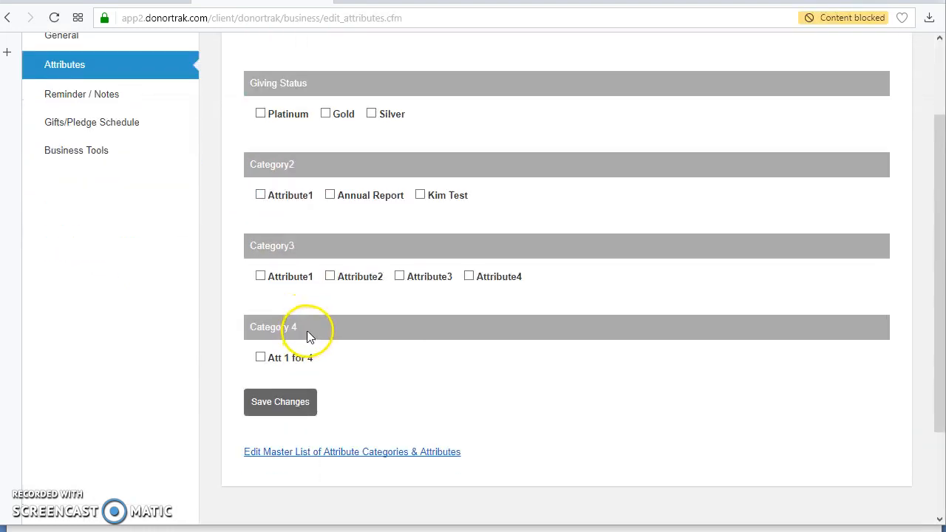